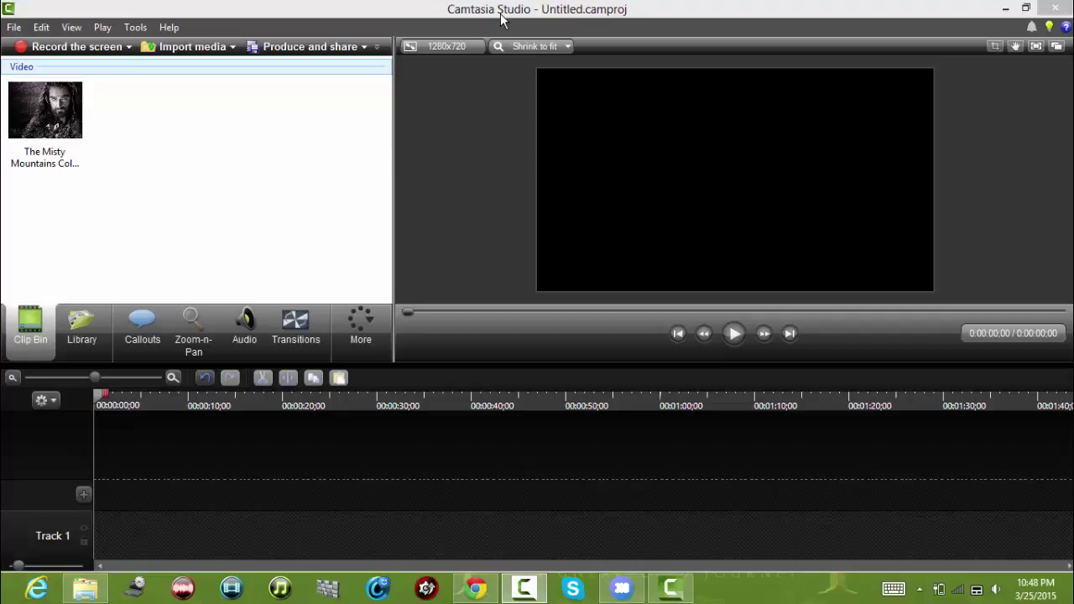
Step: Place The Misty Mountains Cold - The Hobbit.mp4 from the Clip Bin onto Track 1
{"action": "left_click", "coordinate": [236, 196]}
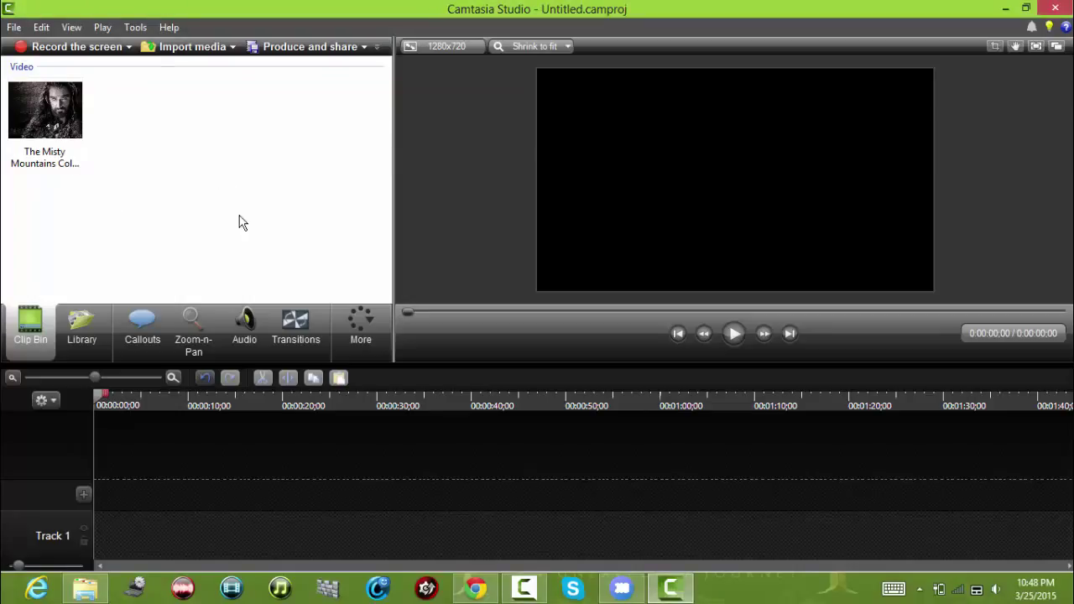
{"action": "mouse_move", "coordinate": [18, 111]}
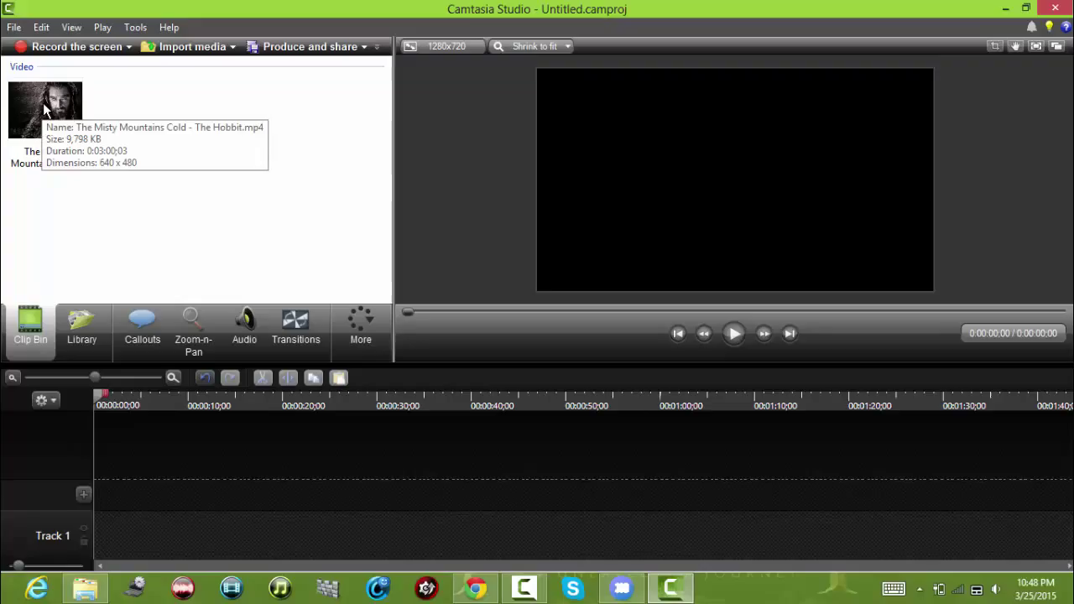
{"action": "left_click_drag", "start_coordinate": [43, 109], "coordinate": [277, 449]}
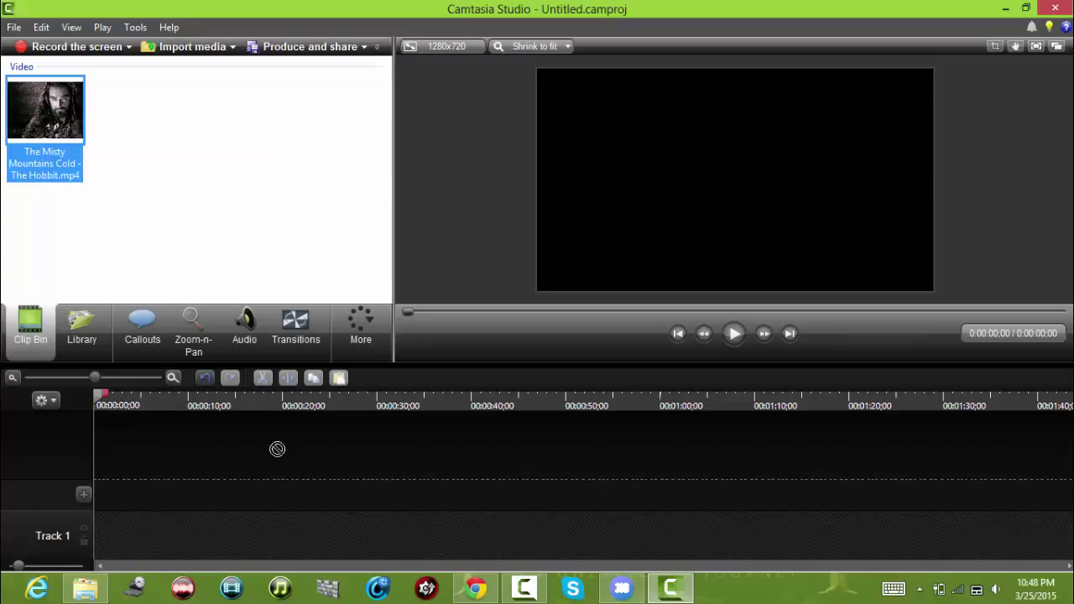
{"action": "left_click_drag", "start_coordinate": [106, 531], "coordinate": [109, 531]}
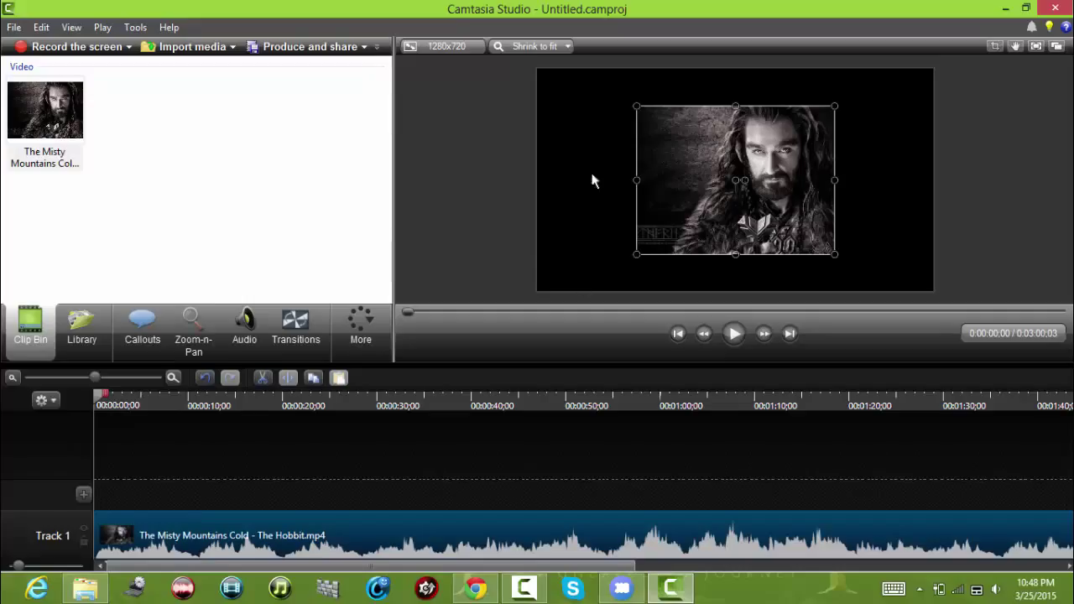
Step: Enlarge the video in the preview to fill the canvas height, top edge aligned
{"action": "left_click_drag", "start_coordinate": [633, 104], "coordinate": [585, 68]}
{"action": "left_click_drag", "start_coordinate": [835, 261], "coordinate": [884, 290]}
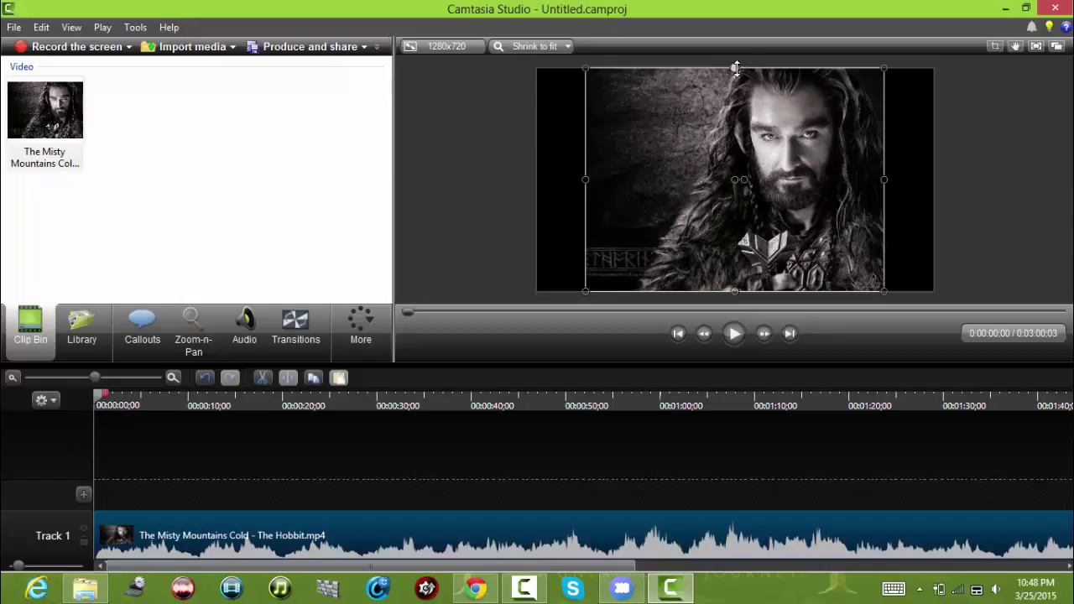
{"action": "left_click_drag", "start_coordinate": [736, 68], "coordinate": [734, 68]}
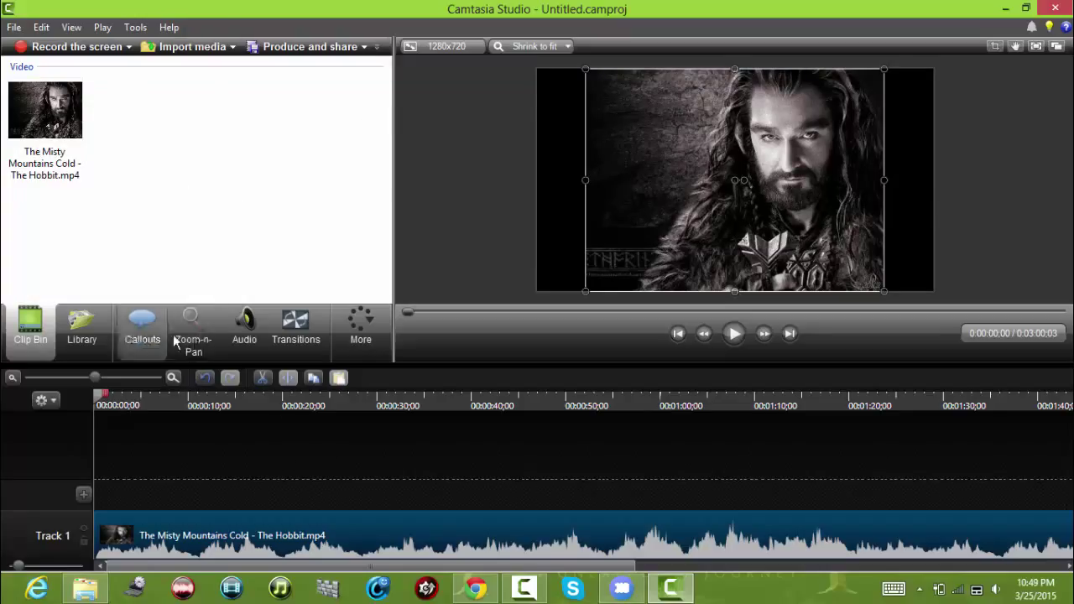
{"action": "left_click", "coordinate": [193, 334]}
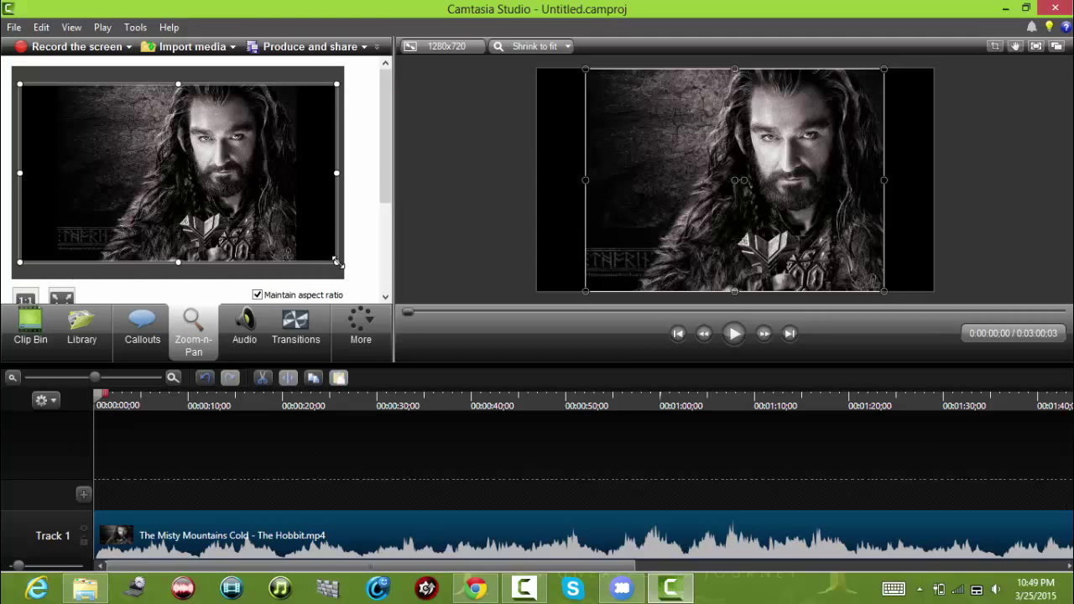
{"action": "left_click_drag", "start_coordinate": [337, 262], "coordinate": [255, 216]}
{"action": "left_click_drag", "start_coordinate": [202, 138], "coordinate": [202, 126]}
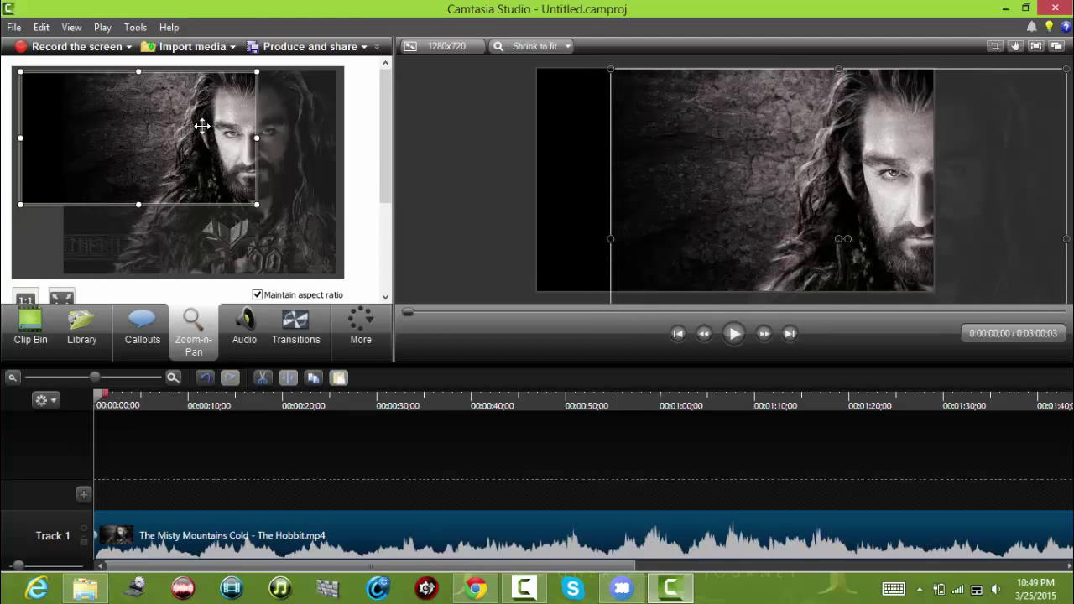
{"action": "left_click_drag", "start_coordinate": [171, 161], "coordinate": [229, 166]}
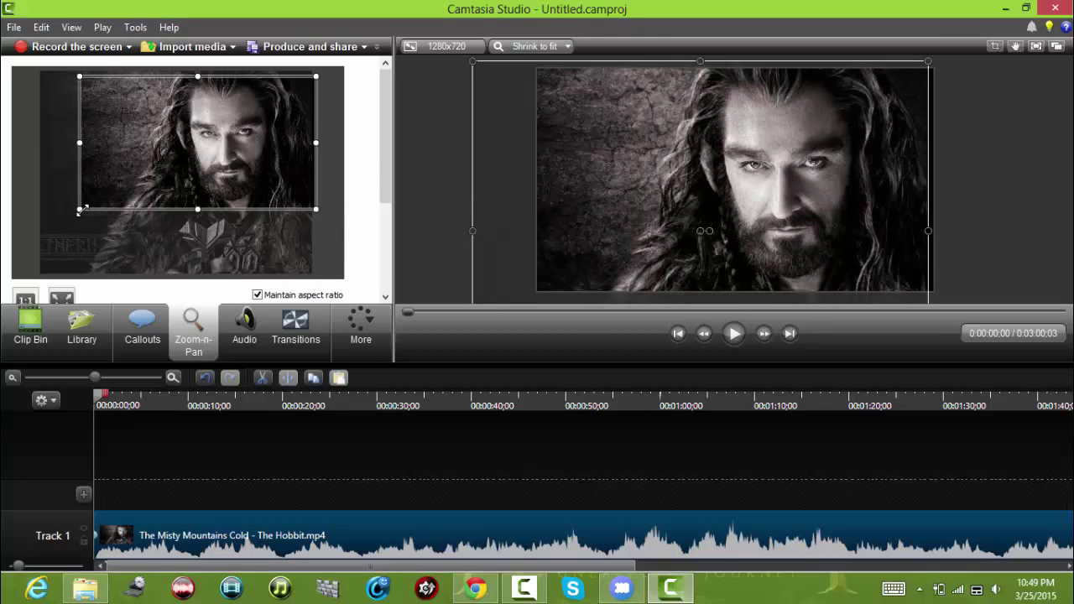
{"action": "left_click_drag", "start_coordinate": [80, 211], "coordinate": [104, 195]}
{"action": "mouse_move", "coordinate": [245, 135]}
{"action": "left_mouse_down"}
{"action": "mouse_move", "coordinate": [252, 139]}
{"action": "mouse_move", "coordinate": [242, 131]}
{"action": "left_mouse_up"}
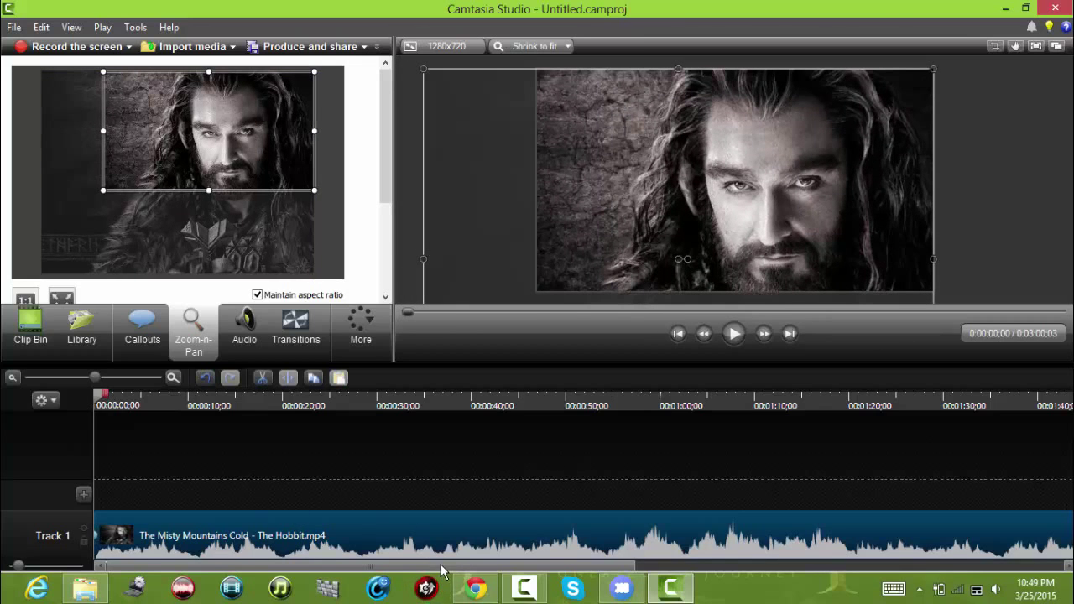
{"action": "left_click_drag", "start_coordinate": [96, 535], "coordinate": [97, 536]}
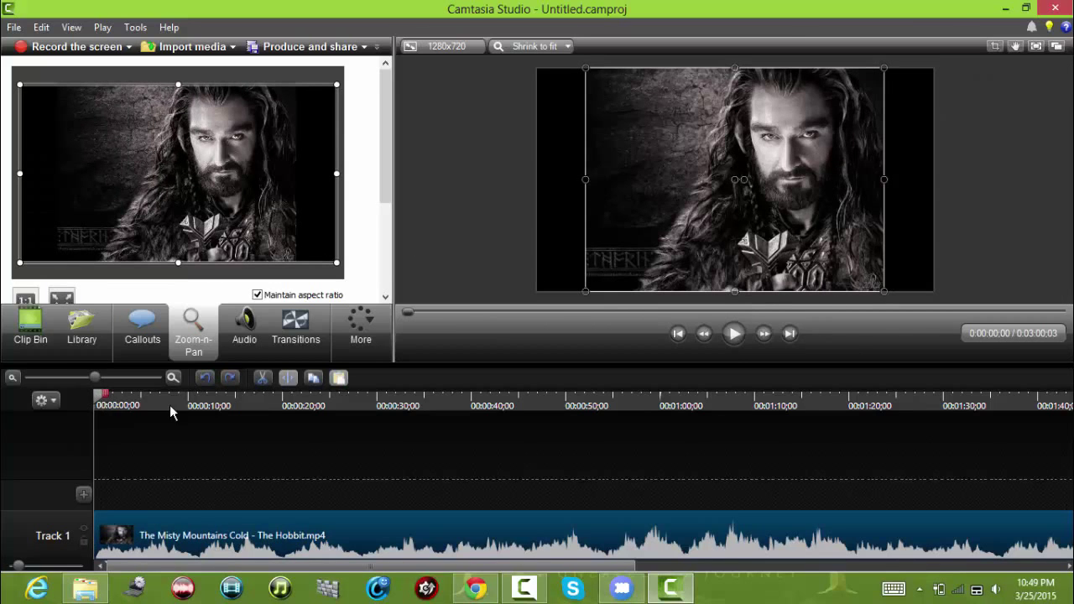
Step: At 0:11;25, tighten and centre the Zoom-n-Pan frame on the bearded face, then preview from 9 seconds
{"action": "left_click", "coordinate": [204, 405]}
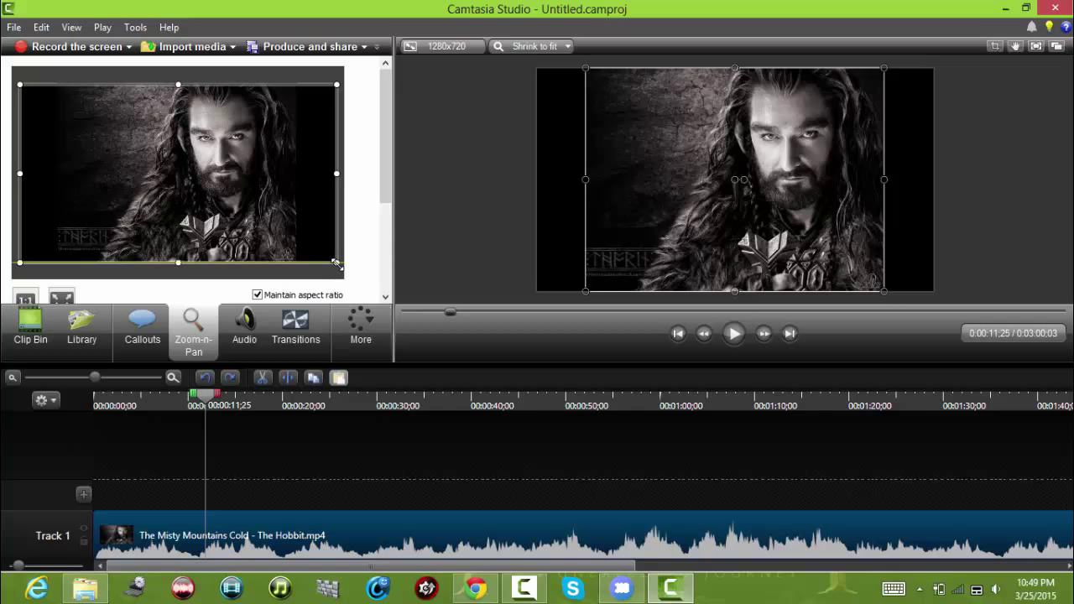
{"action": "left_click_drag", "start_coordinate": [336, 263], "coordinate": [289, 231]}
{"action": "left_click_drag", "start_coordinate": [148, 174], "coordinate": [148, 163]}
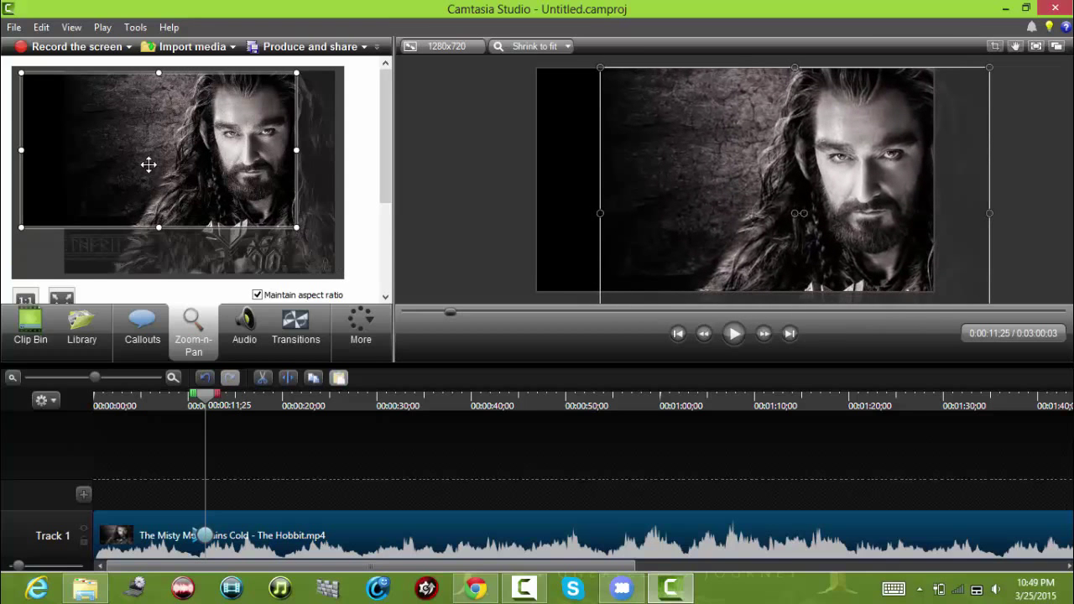
{"action": "left_click_drag", "start_coordinate": [23, 227], "coordinate": [68, 198]}
{"action": "left_click_drag", "start_coordinate": [171, 137], "coordinate": [210, 139]}
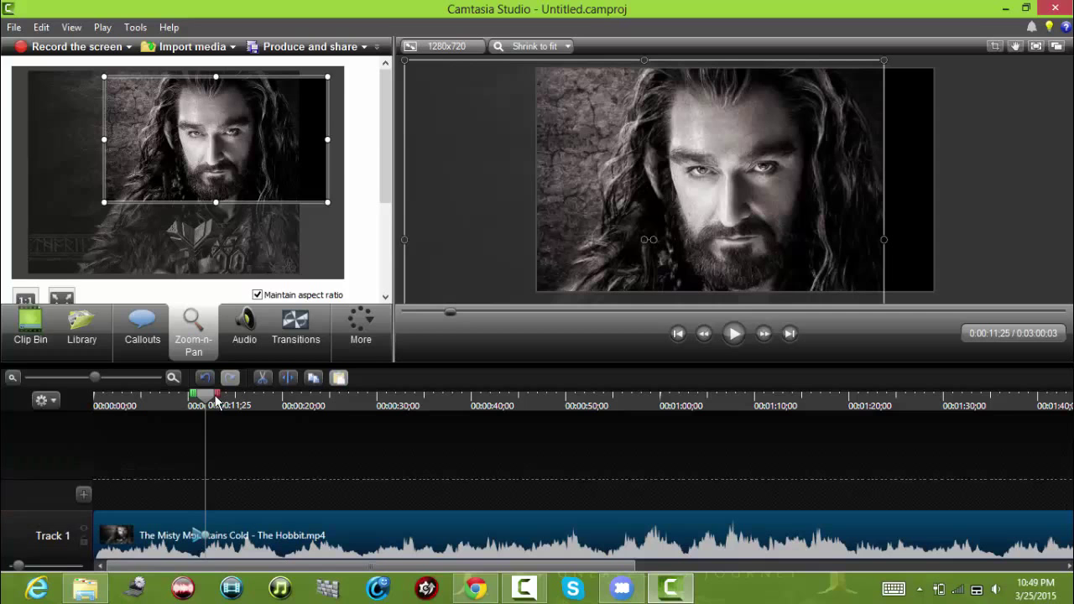
{"action": "left_click_drag", "start_coordinate": [206, 394], "coordinate": [185, 395]}
{"action": "left_click", "coordinate": [731, 333]}
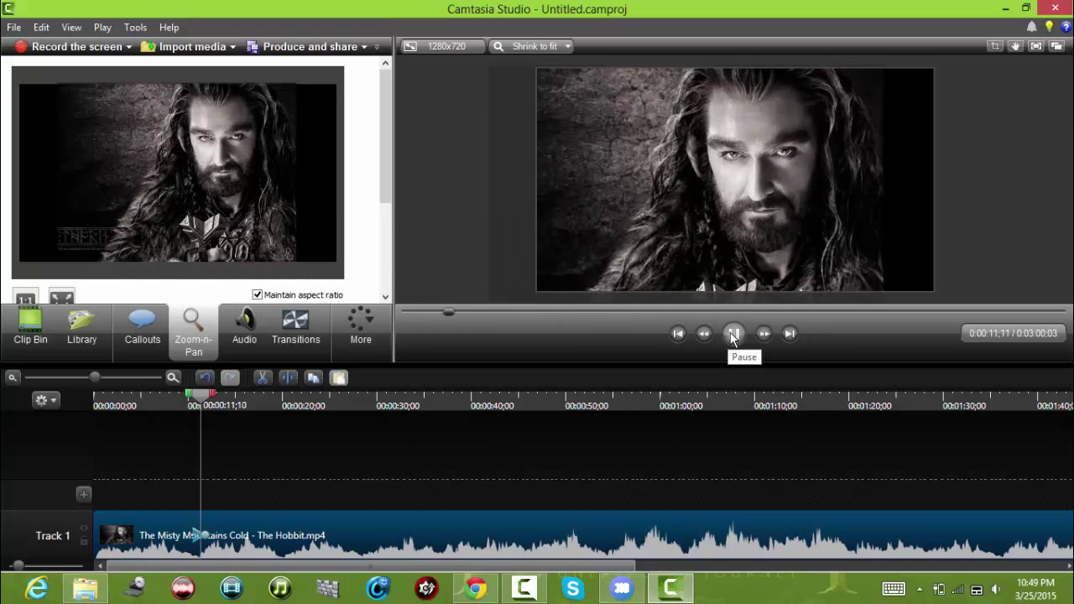
Step: Add a zoom-out at about 0:15 with a 1;15 animation length, then replay from 9 seconds
{"action": "left_click", "coordinate": [733, 334]}
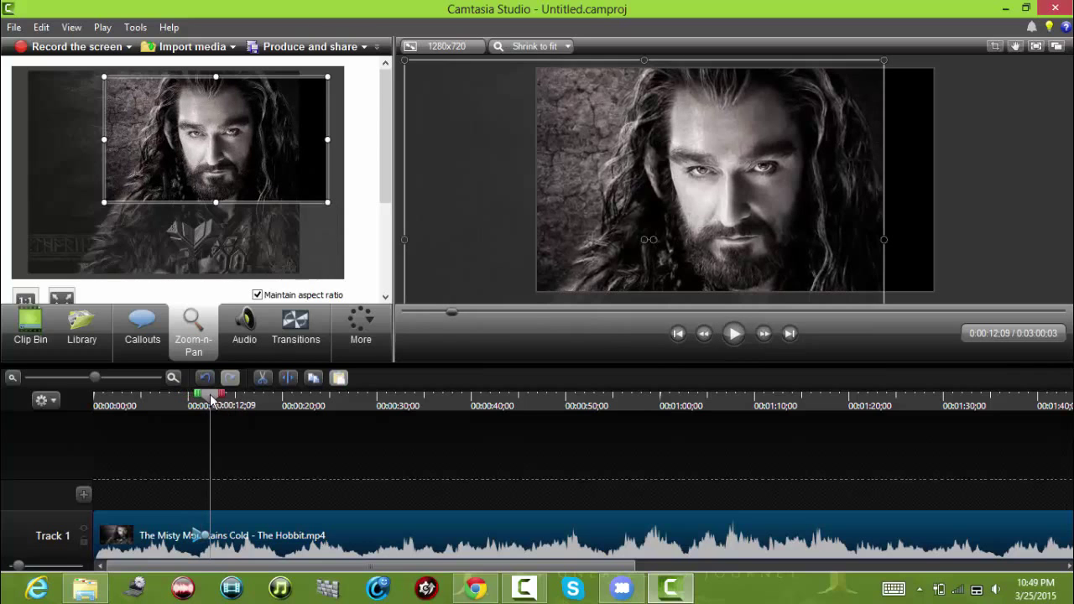
{"action": "left_click_drag", "start_coordinate": [211, 396], "coordinate": [246, 388]}
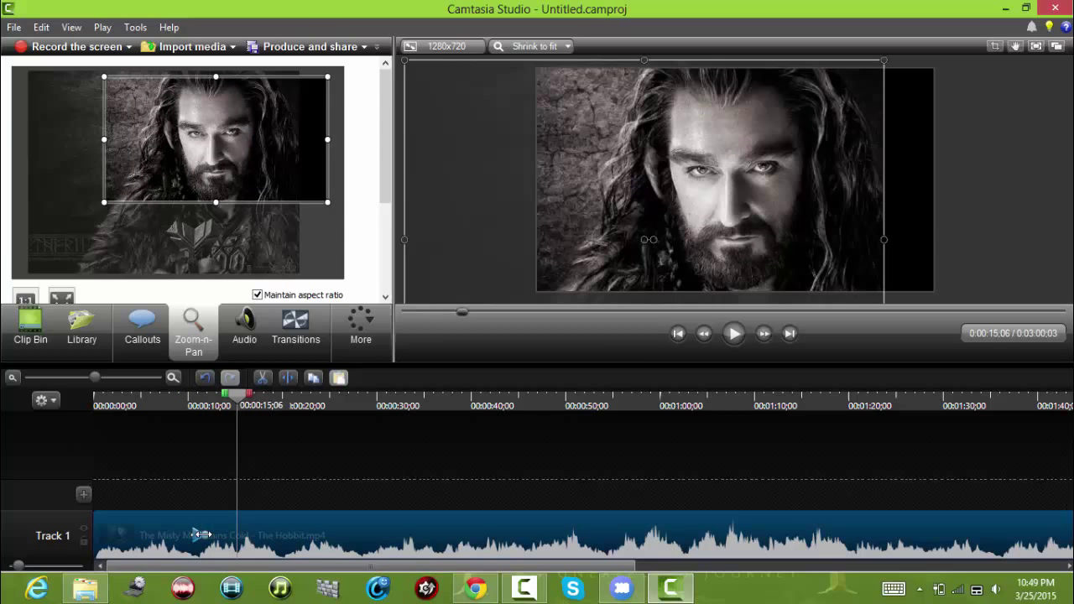
{"action": "left_click_drag", "start_coordinate": [228, 535], "coordinate": [372, 534]}
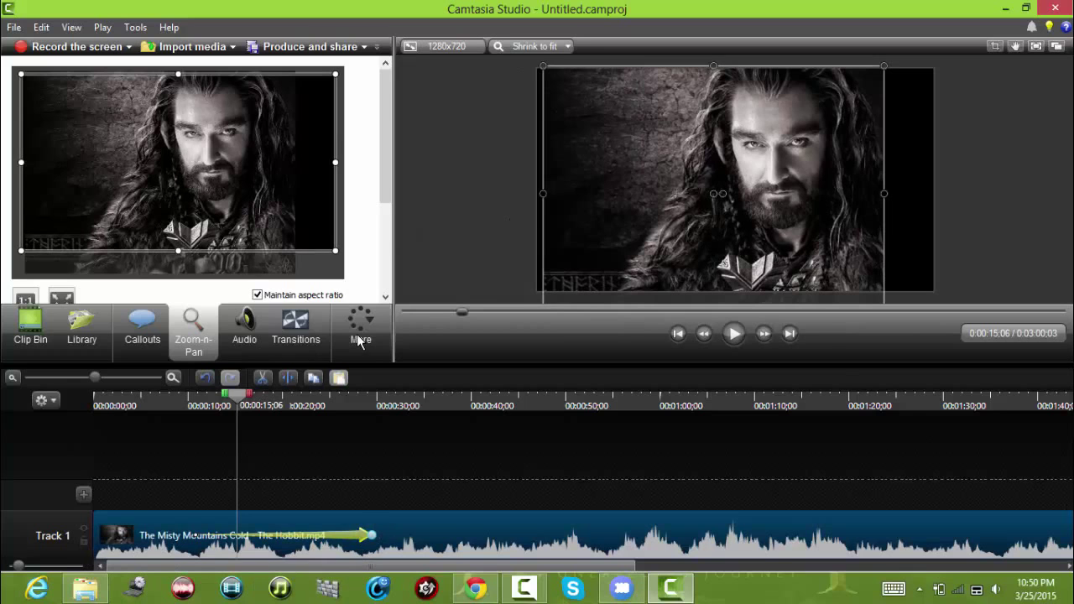
{"action": "left_click_drag", "start_coordinate": [241, 406], "coordinate": [187, 406]}
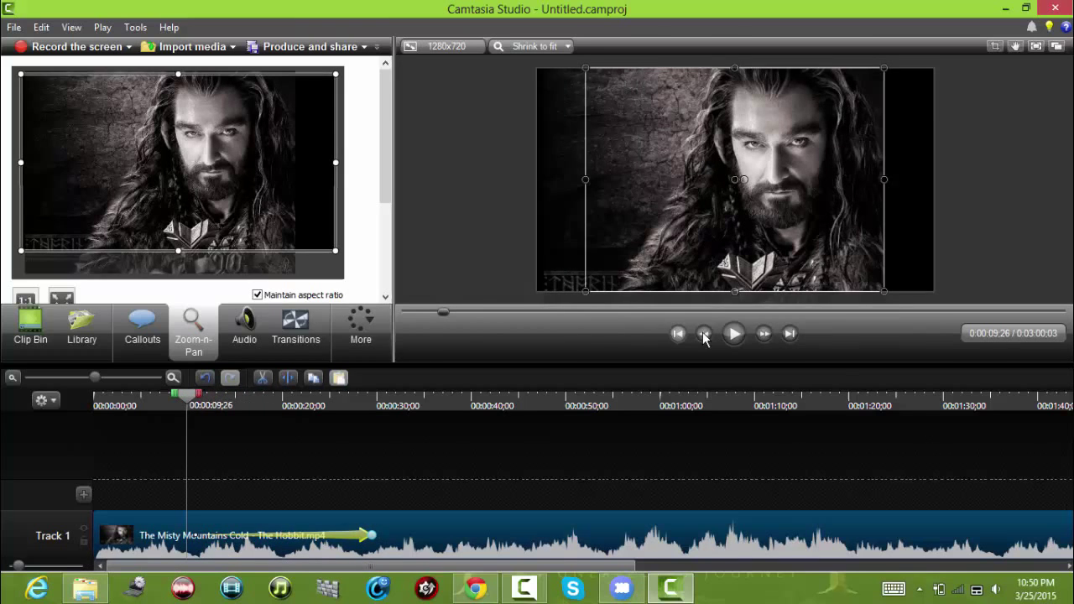
{"action": "left_click", "coordinate": [732, 334]}
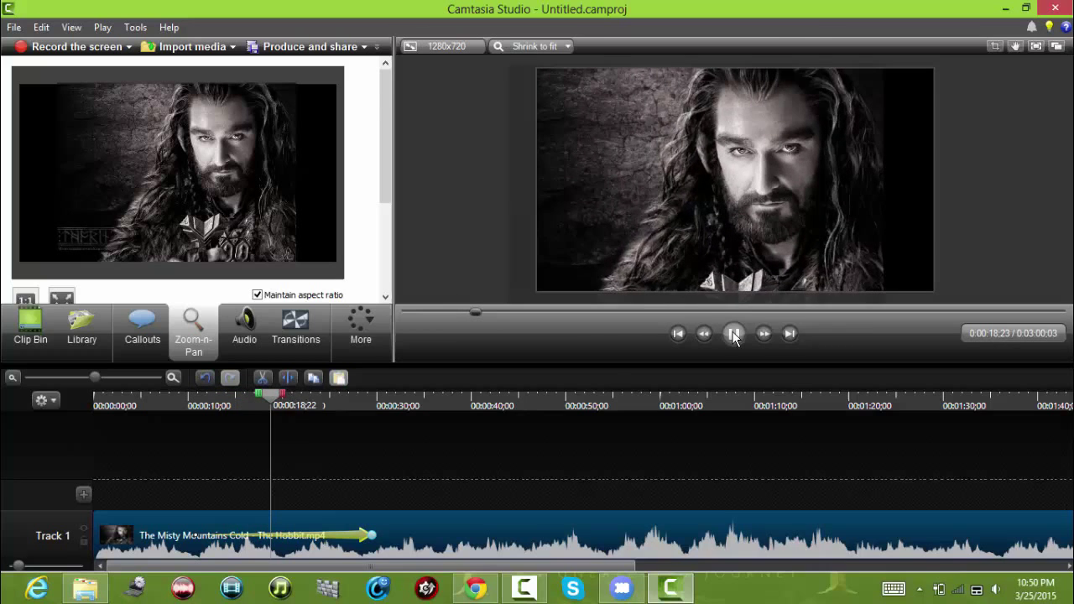
Step: Shorten the zoom-in animation on Track 1 so it reaches the face sooner
{"action": "left_click", "coordinate": [733, 335]}
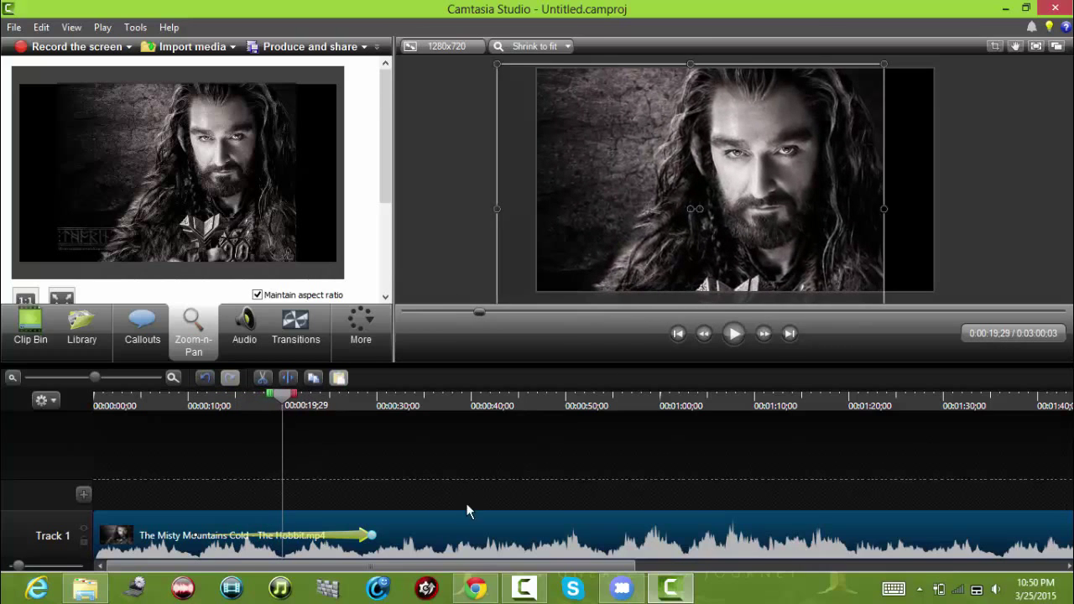
{"action": "left_click", "coordinate": [370, 534]}
{"action": "left_click_drag", "start_coordinate": [371, 535], "coordinate": [334, 532]}
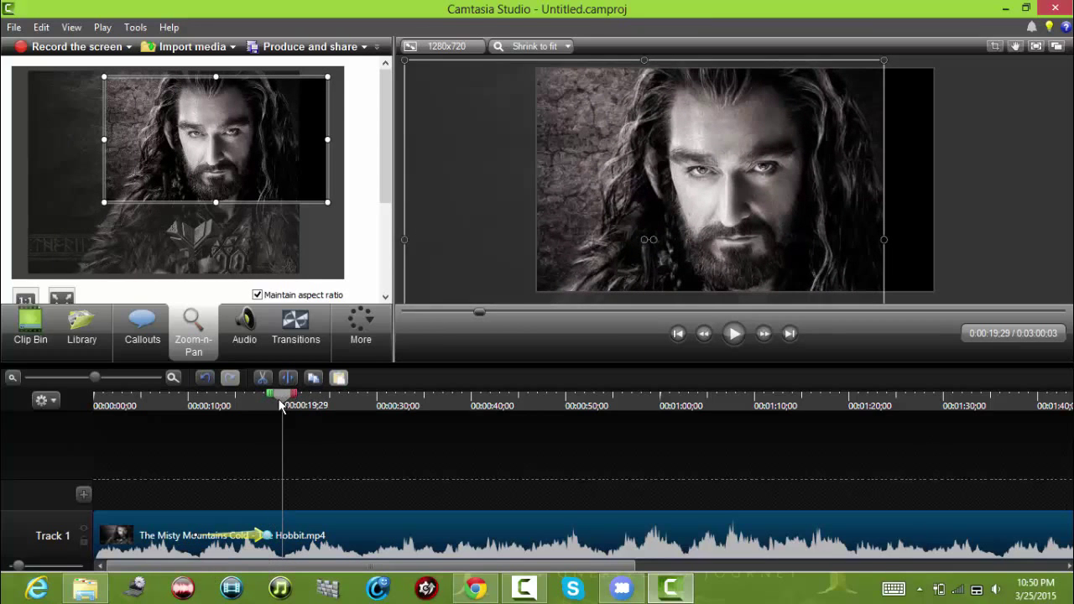
Step: Preview the shortened zoom-in from about 0:10, then move the playhead to 0:18:18
{"action": "left_click_drag", "start_coordinate": [283, 393], "coordinate": [184, 409]}
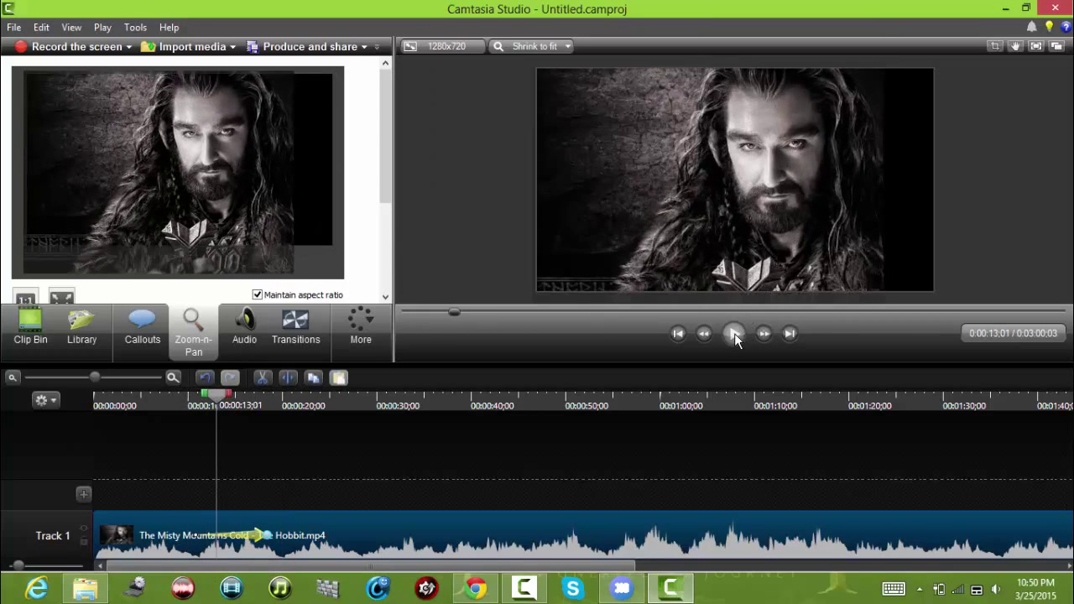
{"action": "left_click", "coordinate": [734, 333]}
{"action": "left_click", "coordinate": [734, 333]}
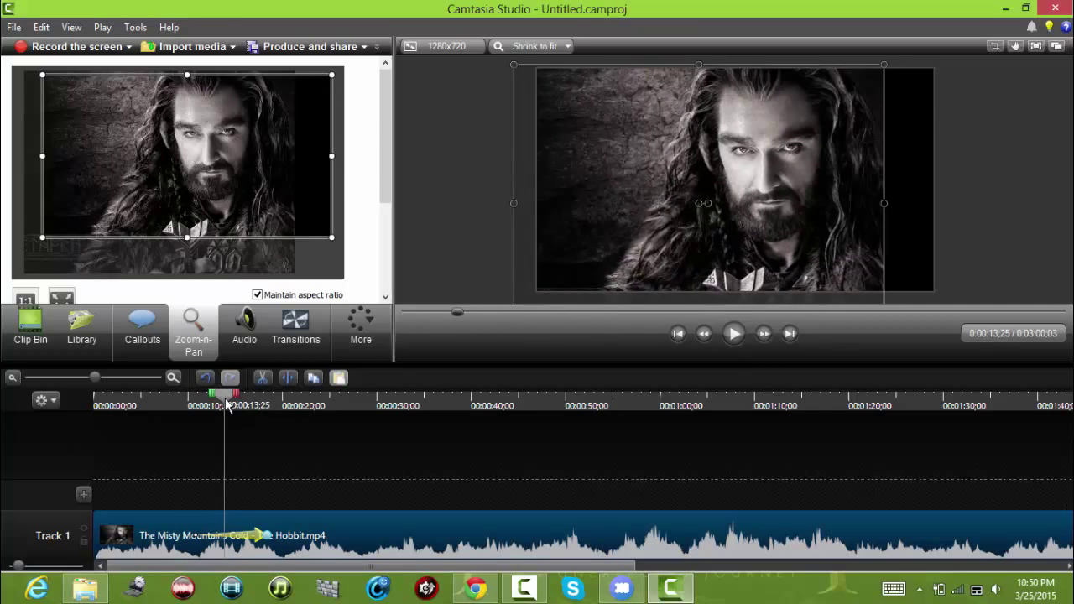
{"action": "left_click", "coordinate": [263, 406]}
{"action": "left_click", "coordinate": [270, 406]}
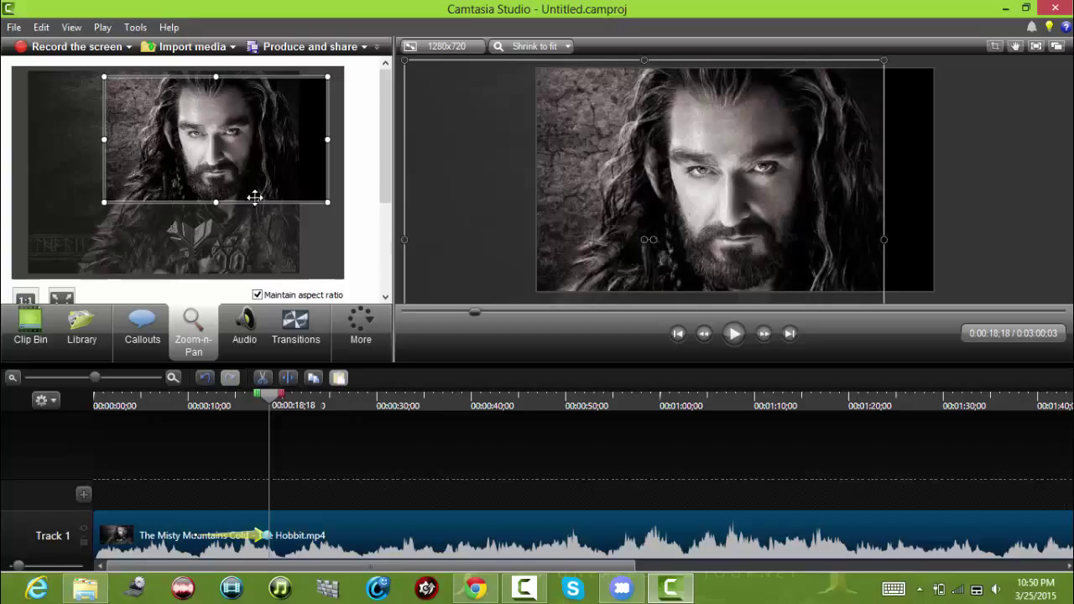
Step: At 0:18:18, scale the media to fit the entire canvas in Zoom-n-Pan
{"action": "scroll", "coordinate": [375, 226], "scroll_direction": "down", "scroll_amount": 2}
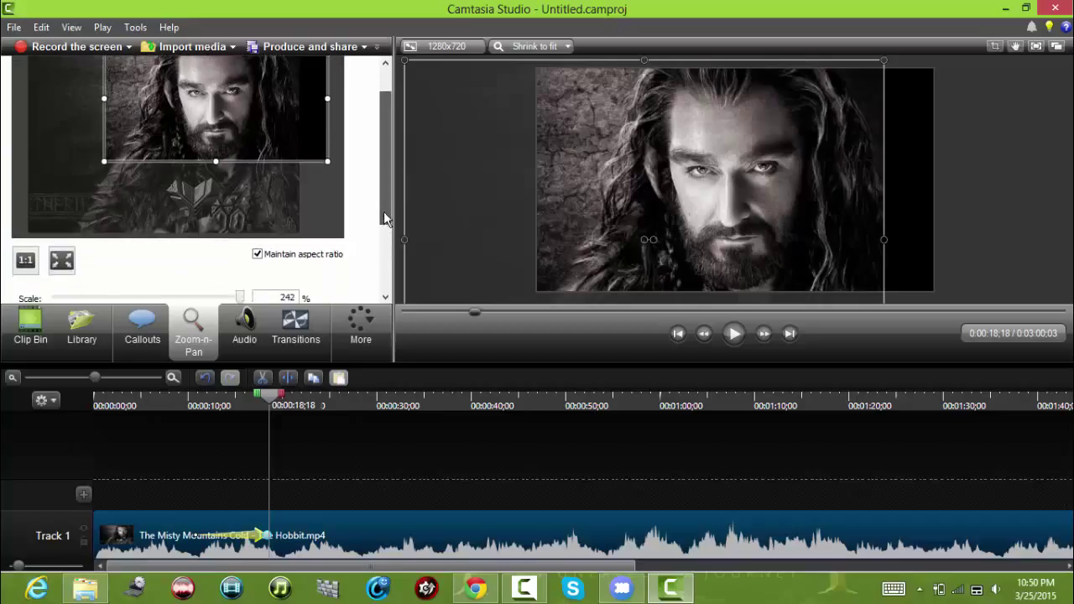
{"action": "scroll", "coordinate": [383, 212], "scroll_direction": "up", "scroll_amount": 1}
{"action": "left_click", "coordinate": [61, 280]}
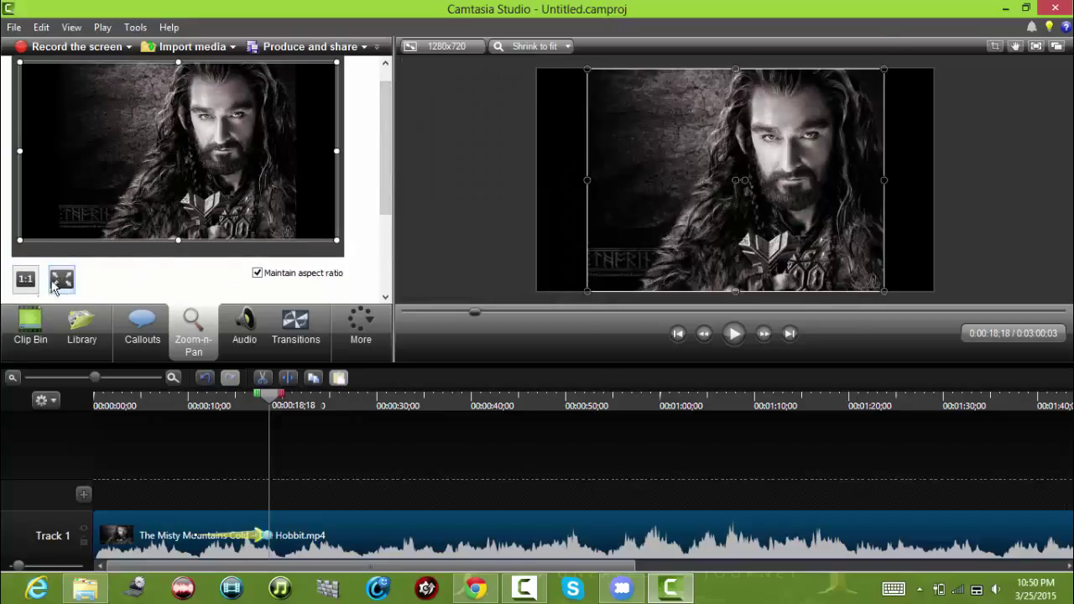
{"action": "scroll", "coordinate": [55, 285], "scroll_direction": "down", "scroll_amount": 2}
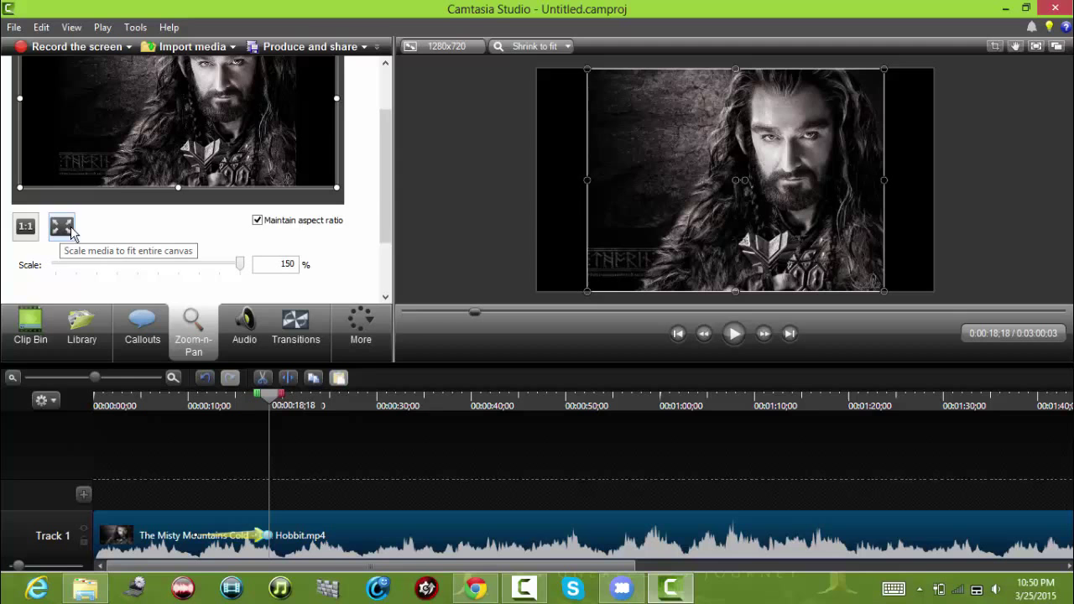
{"action": "scroll", "coordinate": [390, 157], "scroll_direction": "up", "scroll_amount": 3}
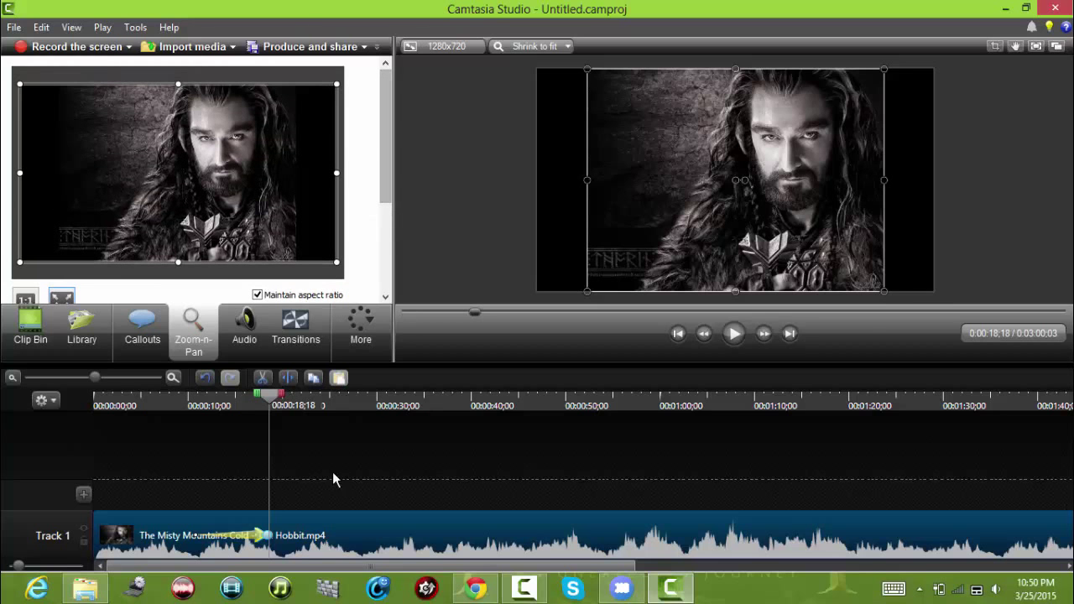
Step: Delay the second zoom arrow to start at 0:18:12, then scrub and play the zoom sequence
{"action": "left_click_drag", "start_coordinate": [264, 533], "coordinate": [334, 540]}
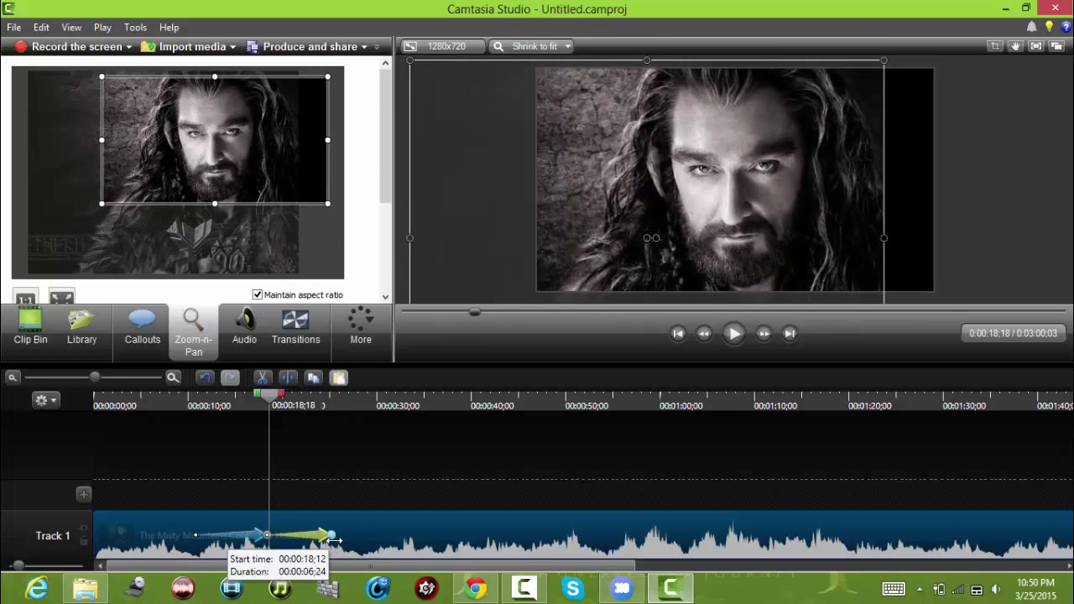
{"action": "left_click_drag", "start_coordinate": [269, 396], "coordinate": [191, 409]}
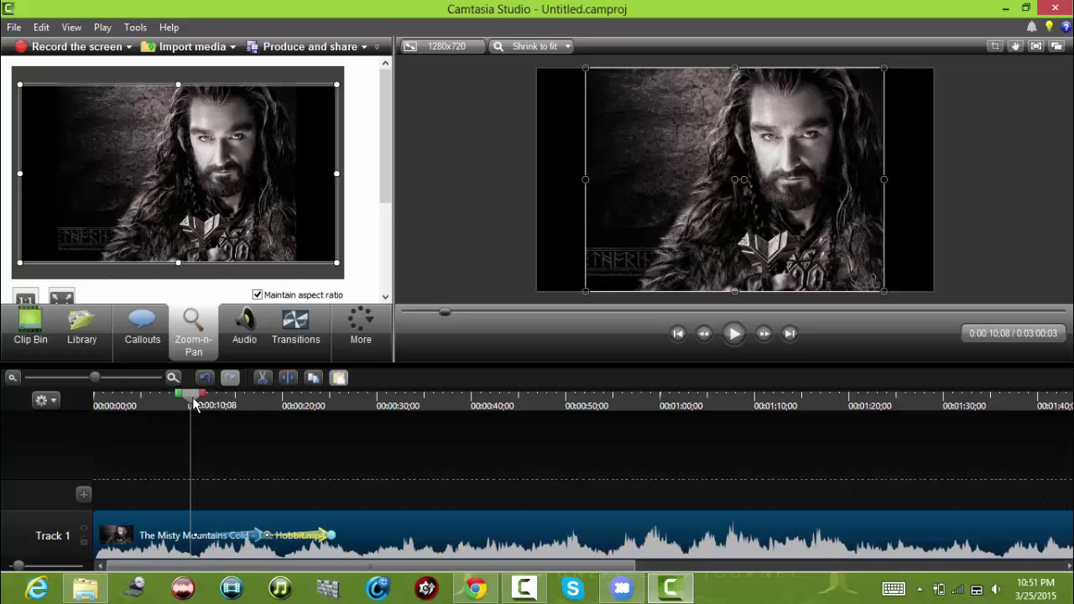
{"action": "left_click_drag", "start_coordinate": [194, 402], "coordinate": [262, 399]}
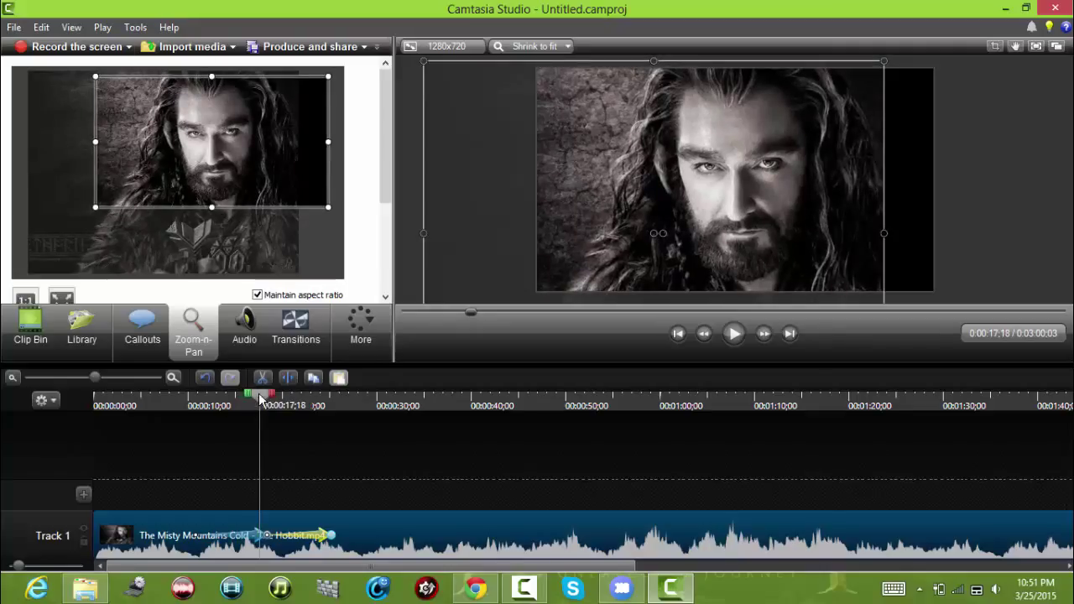
{"action": "left_click_drag", "start_coordinate": [260, 399], "coordinate": [194, 406]}
{"action": "left_click", "coordinate": [733, 334]}
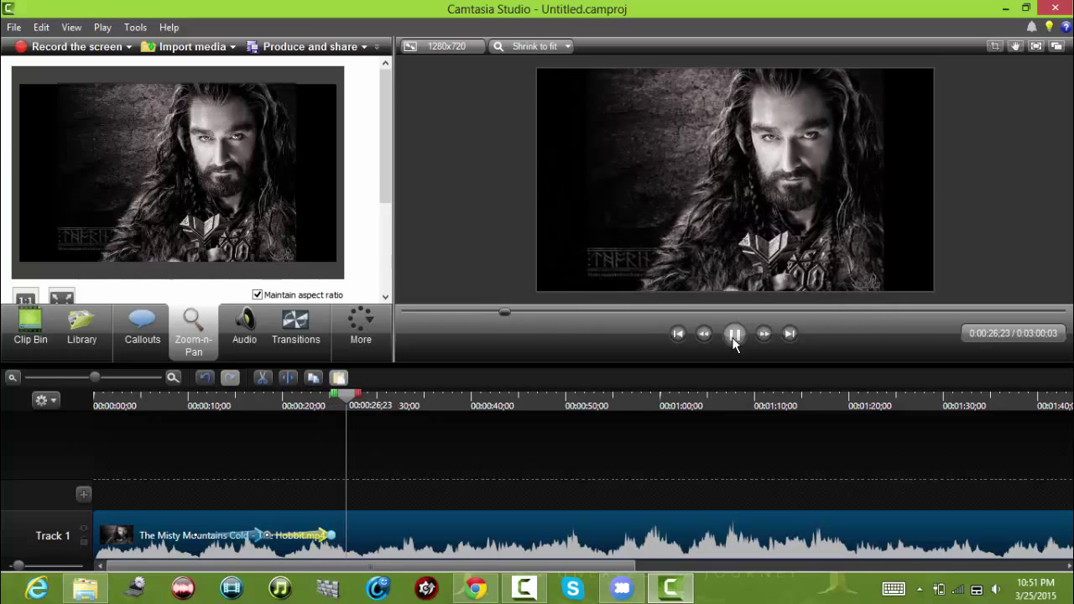
Step: Stretch the zoom-out animation so it ends at 0:26:28
{"action": "left_click", "coordinate": [732, 335]}
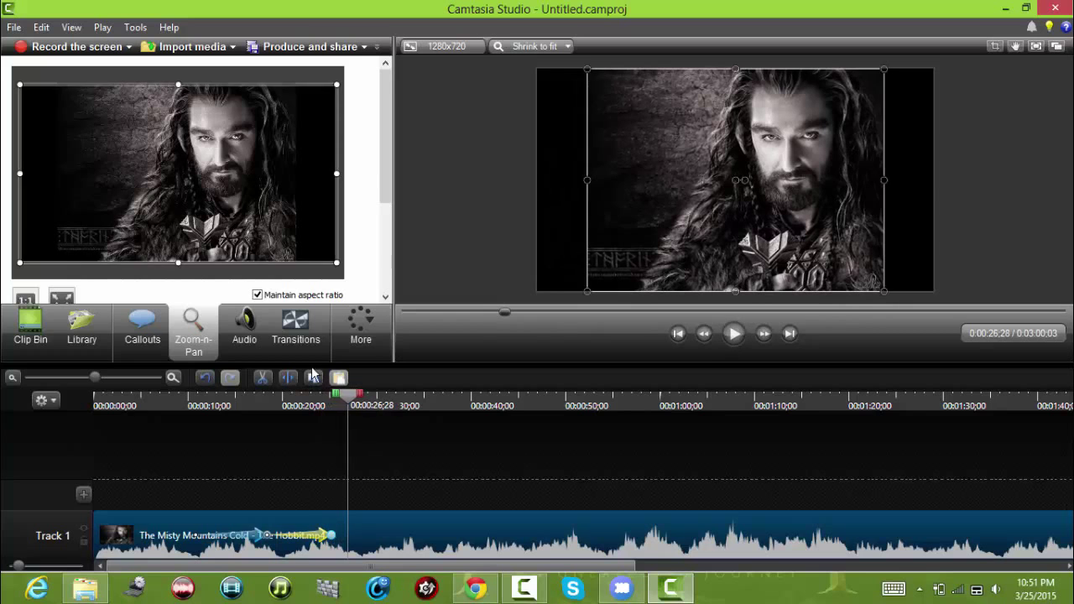
{"action": "left_click", "coordinate": [285, 546]}
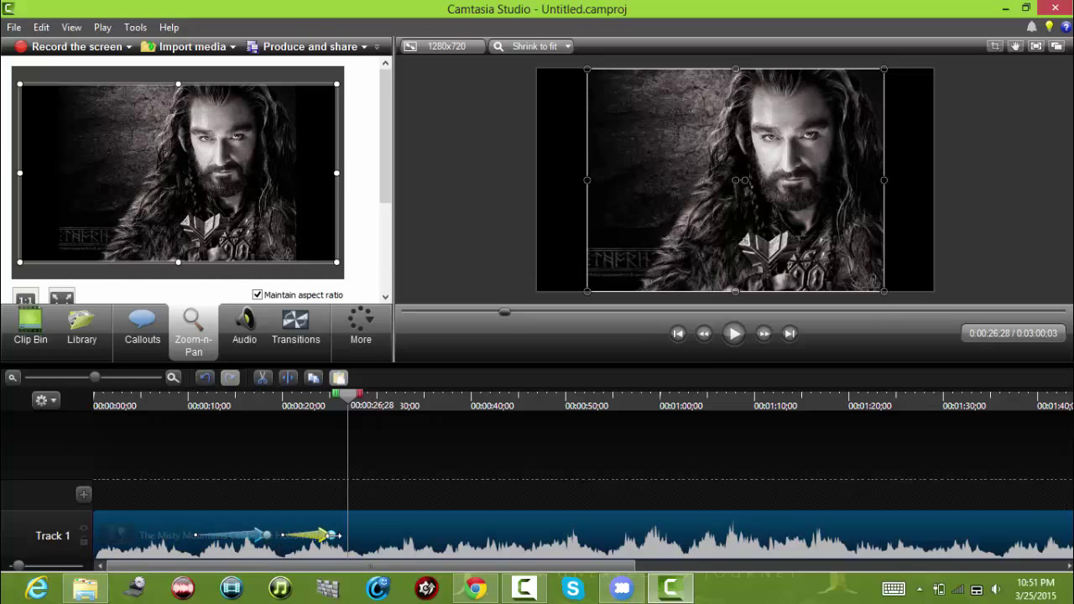
{"action": "left_click_drag", "start_coordinate": [333, 534], "coordinate": [350, 534]}
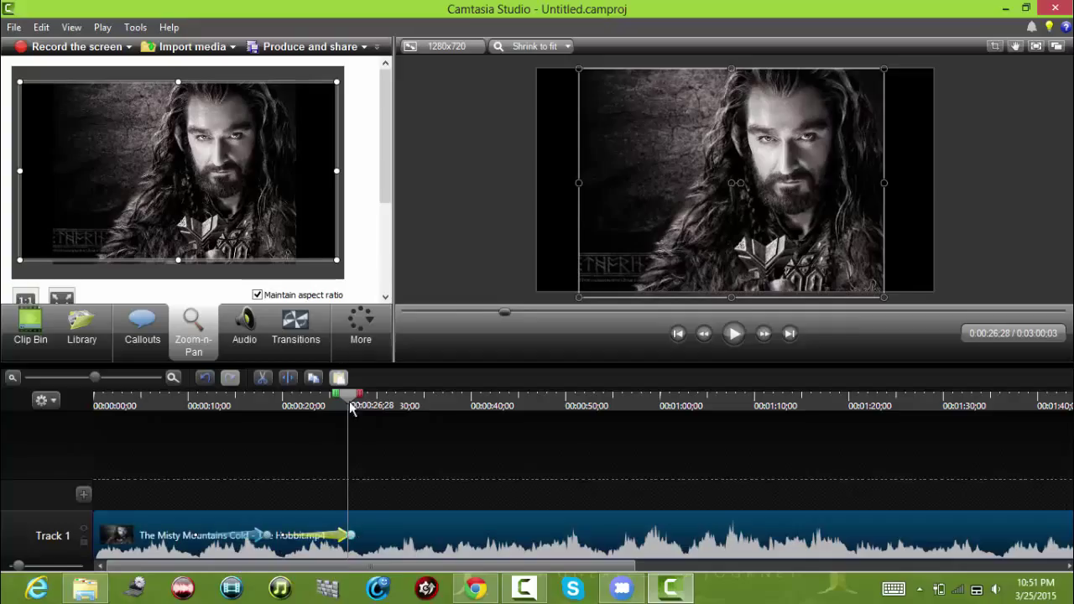
{"action": "mouse_move", "coordinate": [350, 404]}
{"action": "left_mouse_down"}
{"action": "mouse_move", "coordinate": [264, 414]}
{"action": "mouse_move", "coordinate": [340, 409]}
{"action": "left_mouse_up"}
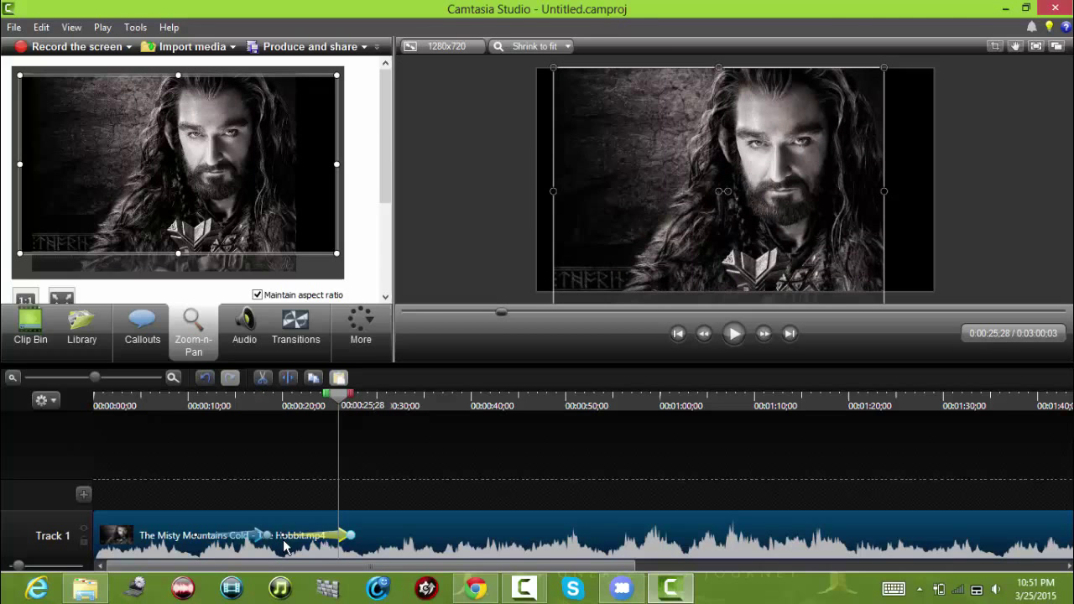
Step: Fine-tune the zoom-out start, then play the sequence back from 0:16:26
{"action": "mouse_move", "coordinate": [283, 535]}
{"action": "left_mouse_down"}
{"action": "mouse_move", "coordinate": [273, 535]}
{"action": "mouse_move", "coordinate": [283, 535]}
{"action": "left_mouse_up"}
{"action": "left_click", "coordinate": [254, 406]}
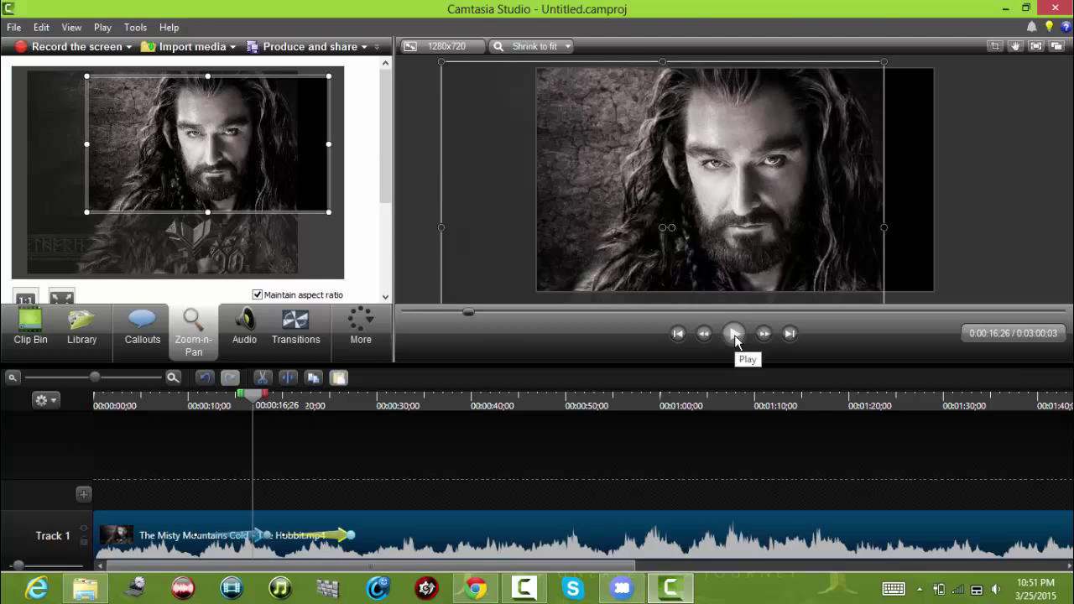
{"action": "left_click", "coordinate": [734, 335]}
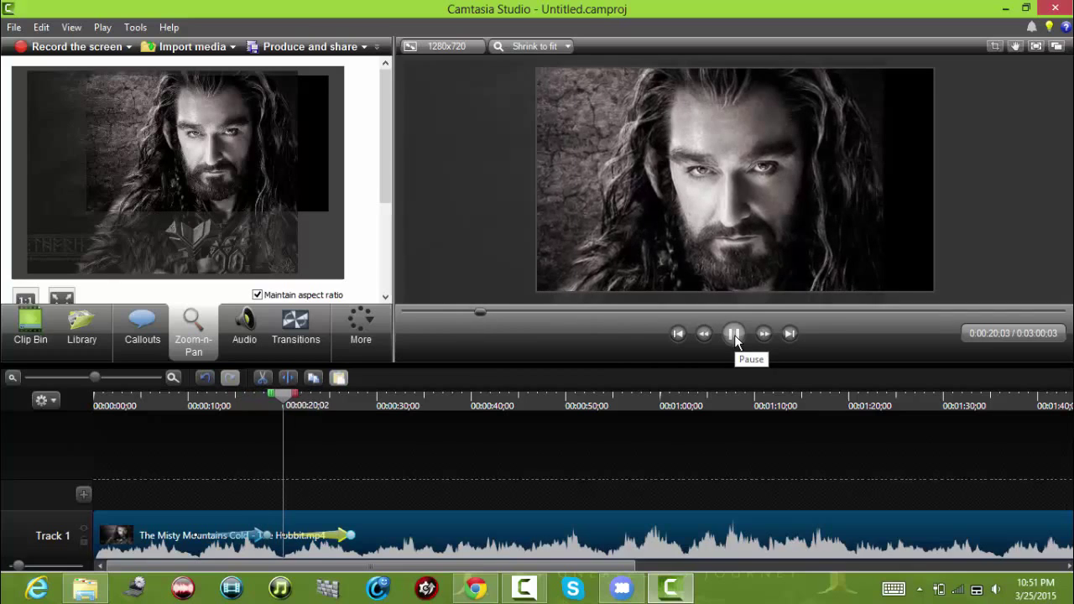
{"action": "left_click", "coordinate": [735, 335]}
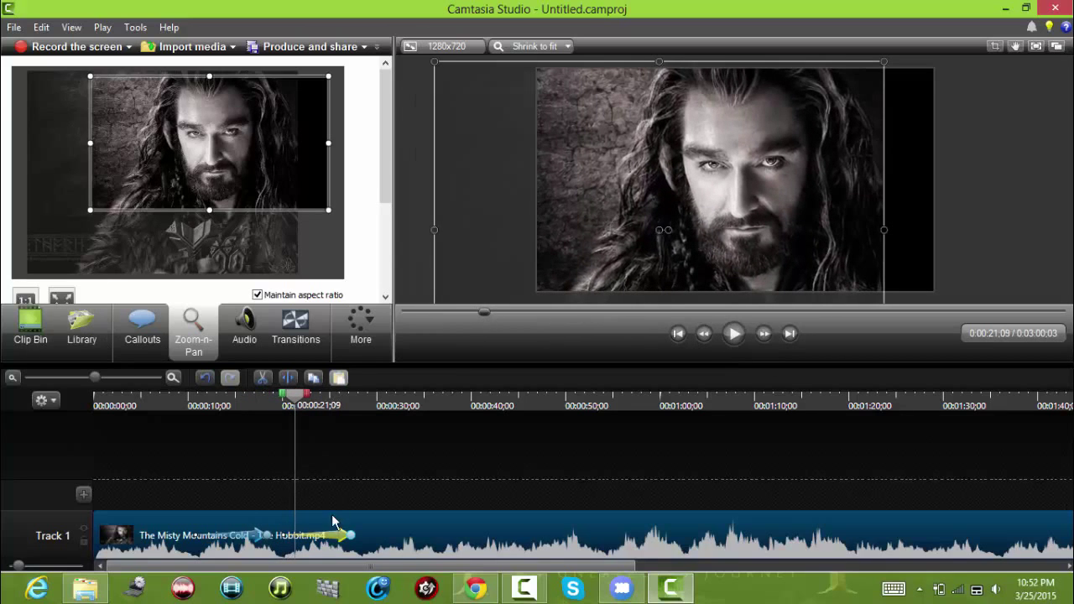